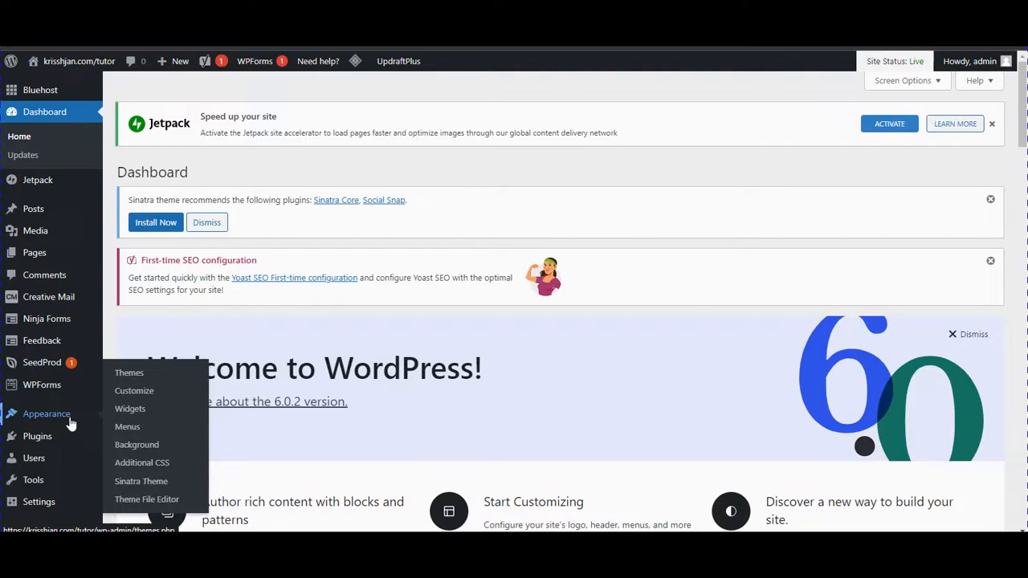
Step: Open the page for adding new themes and search the theme directory for "generatep"
{"action": "left_click", "coordinate": [147, 410]}
{"action": "left_click", "coordinate": [128, 374]}
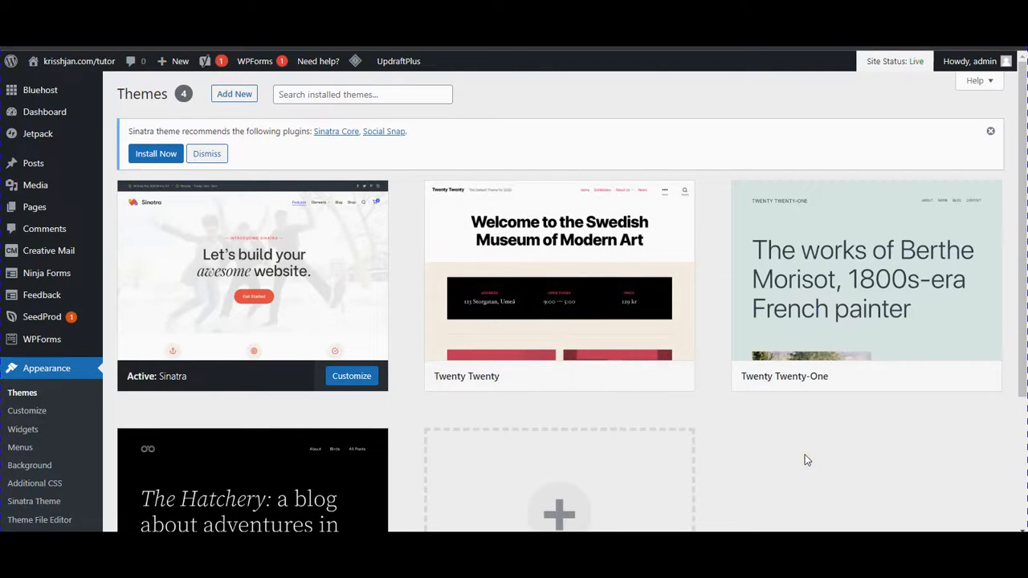
{"action": "left_click", "coordinate": [235, 94]}
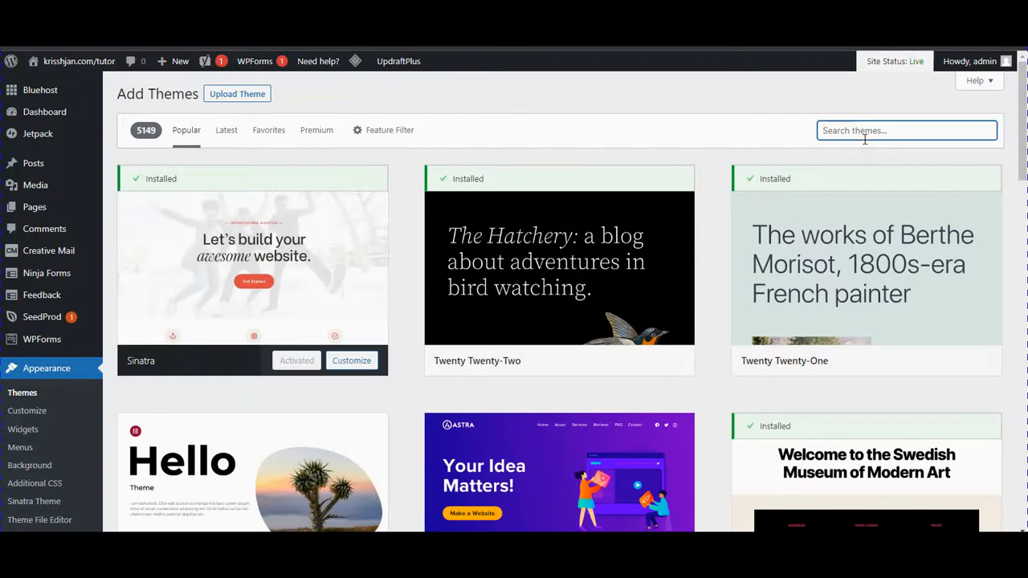
{"action": "type", "text": "genaratepress"}
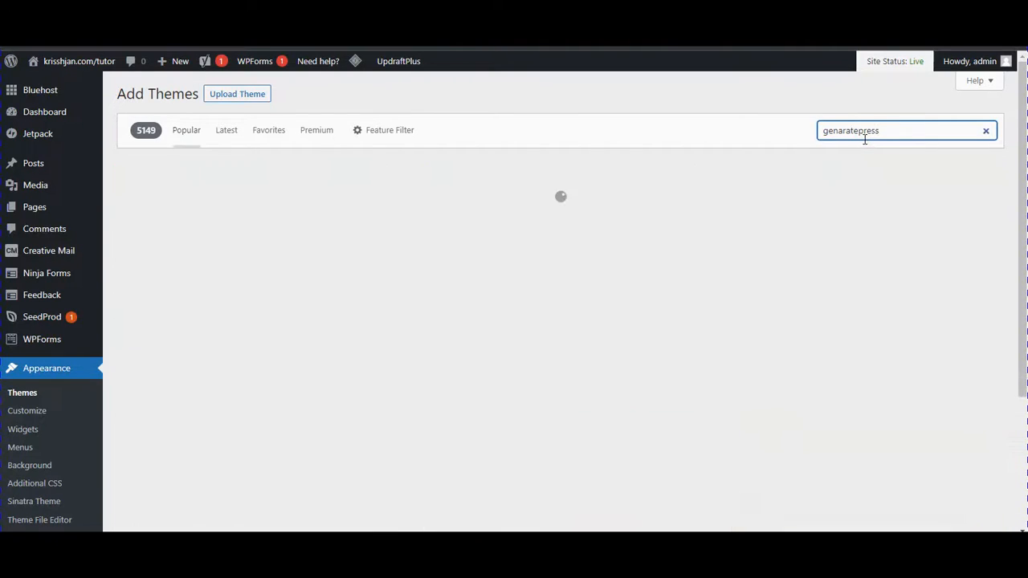
{"action": "key", "text": "BackSpace"}
{"action": "key", "text": "BackSpace"}
{"action": "key", "text": "BackSpace"}
{"action": "key", "text": "BackSpace"}
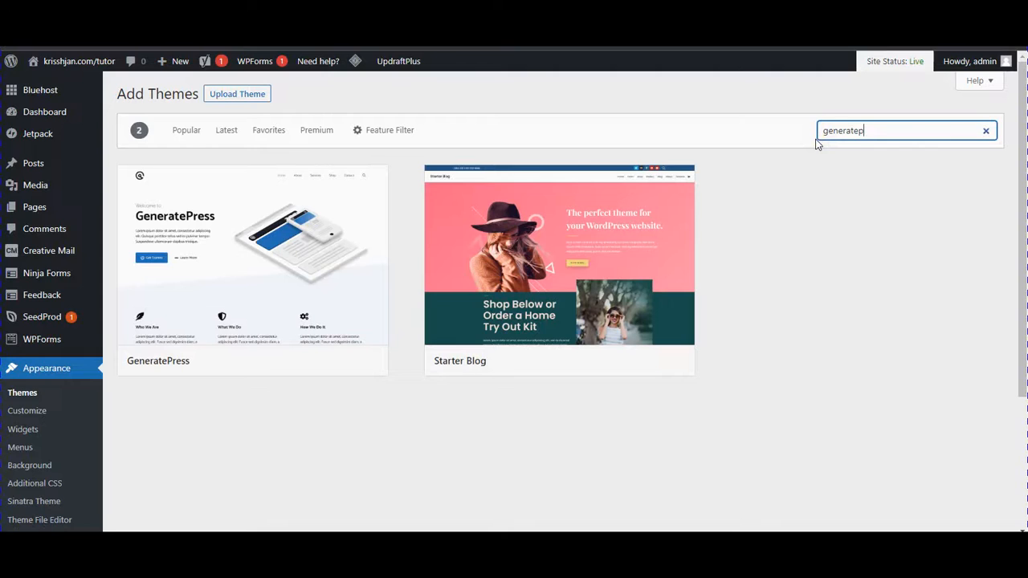
Step: Install and activate the GeneratePress theme
{"action": "mouse_move", "coordinate": [339, 206]}
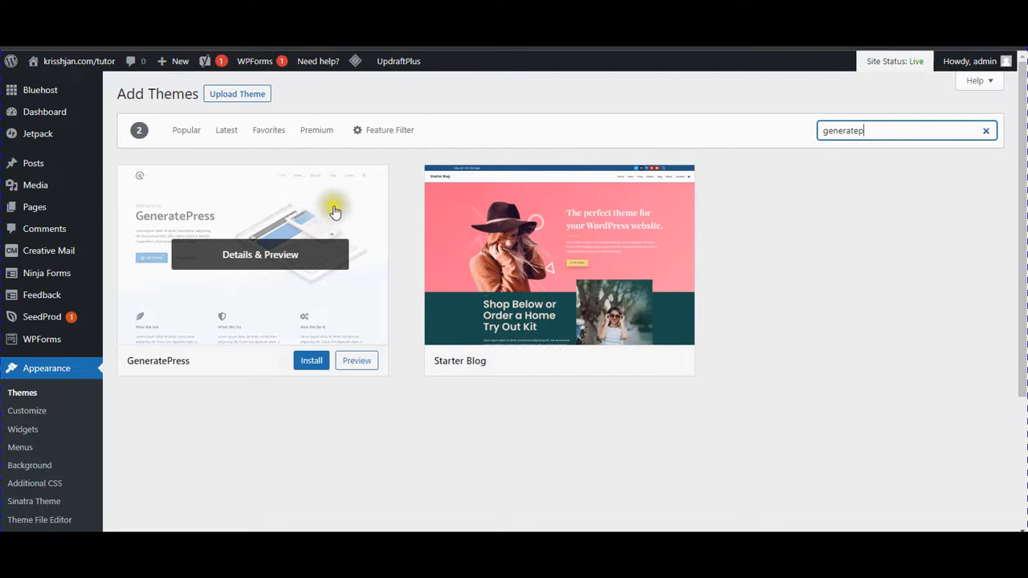
{"action": "left_click", "coordinate": [335, 212]}
{"action": "left_click", "coordinate": [306, 371]}
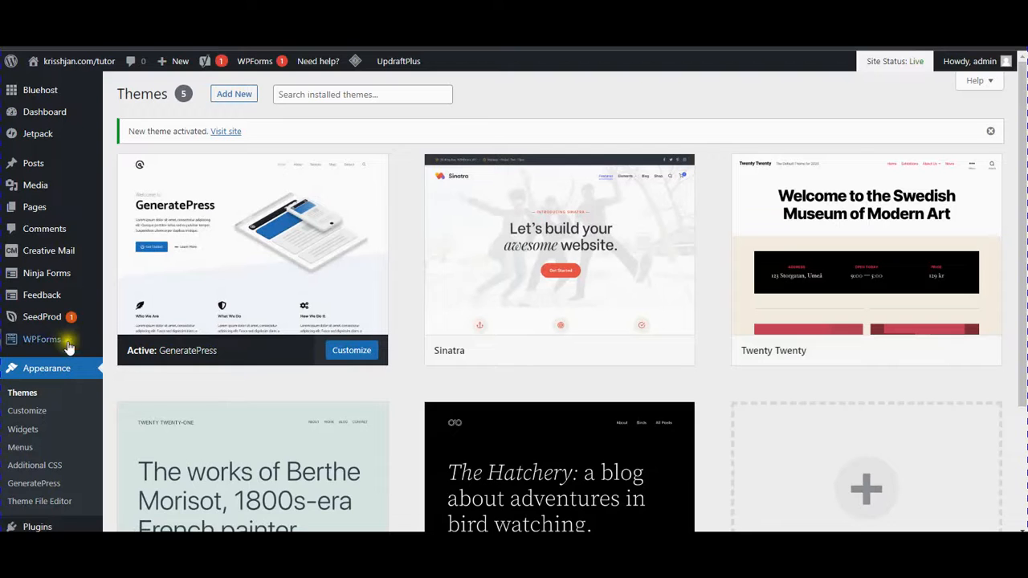
Step: Open the plugin upload form for adding a new plugin and start choosing the zip file
{"action": "scroll", "coordinate": [76, 353], "scroll_direction": "down", "scroll_amount": 2}
{"action": "mouse_move", "coordinate": [35, 398]}
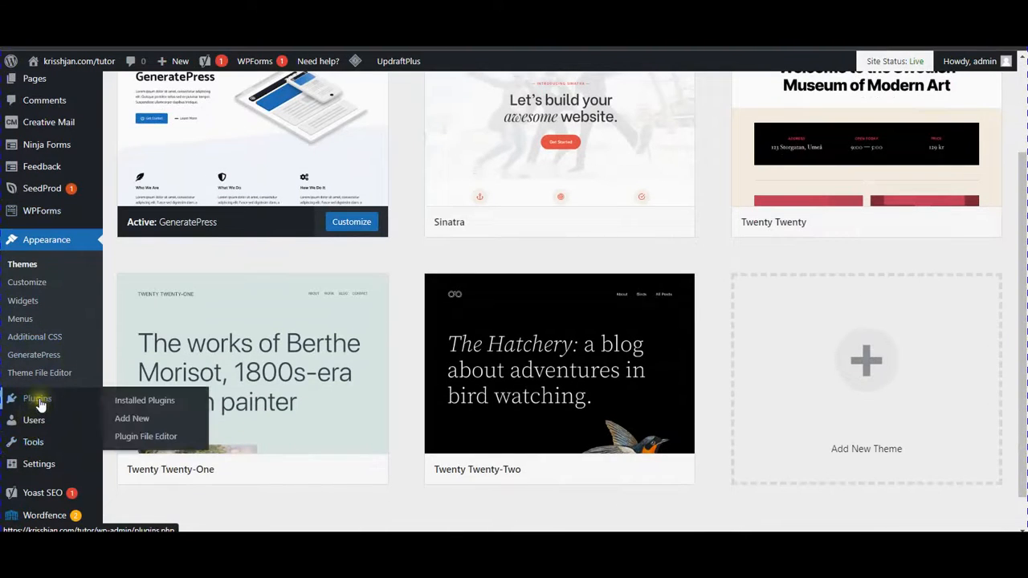
{"action": "left_click", "coordinate": [134, 419]}
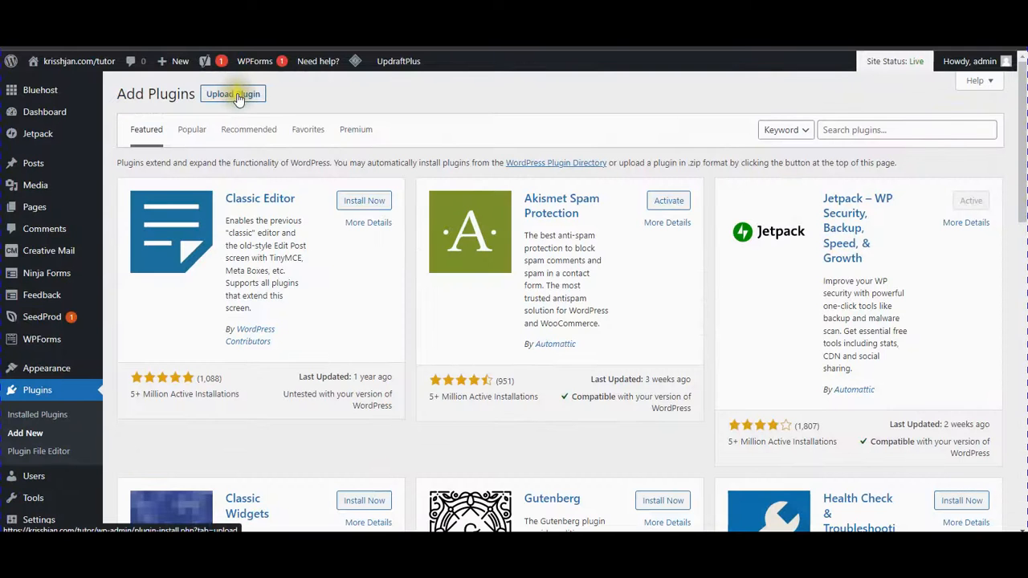
{"action": "left_click", "coordinate": [238, 95]}
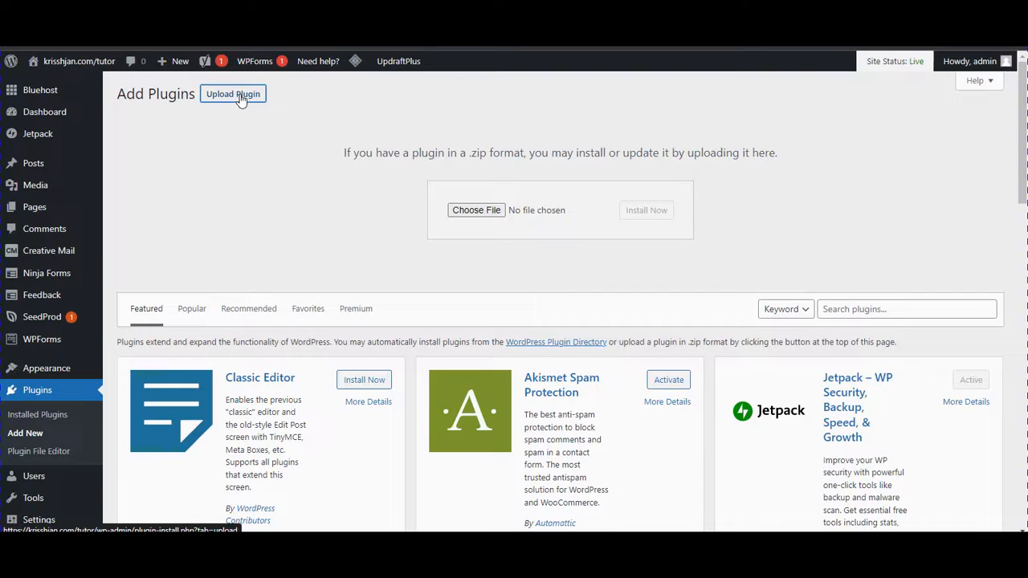
{"action": "left_click", "coordinate": [475, 210]}
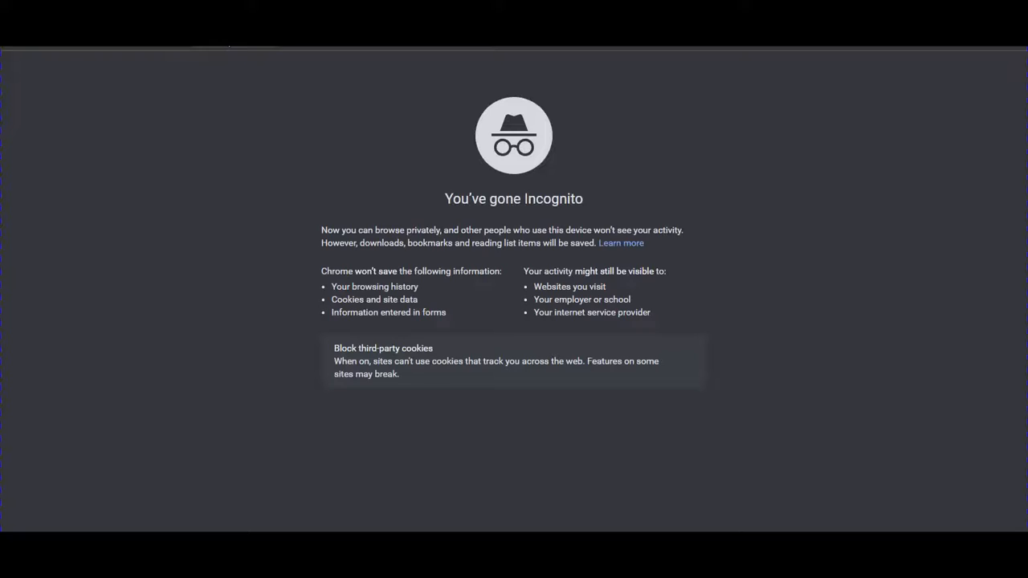
Step: Visit krisshjan.com in the incognito browser and view the entries under the site's Toolkit
{"action": "type", "text": "k"}
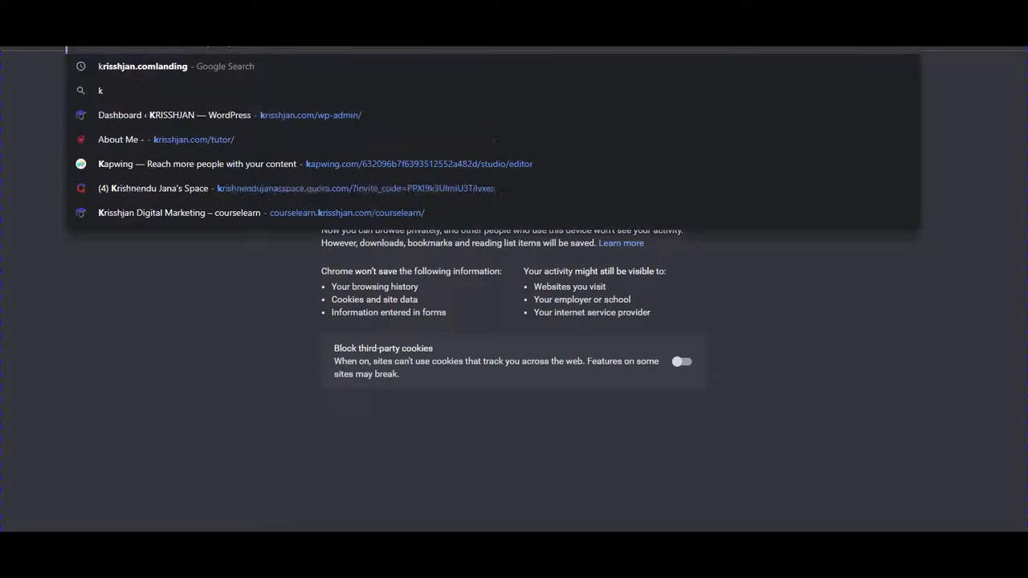
{"action": "type", "text": "risshj"}
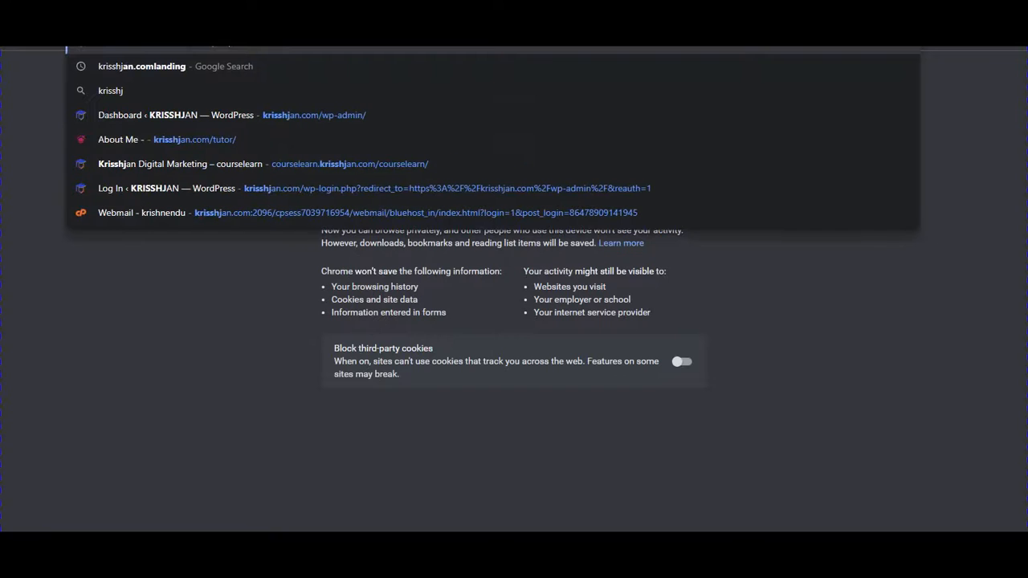
{"action": "type", "text": "an.com"}
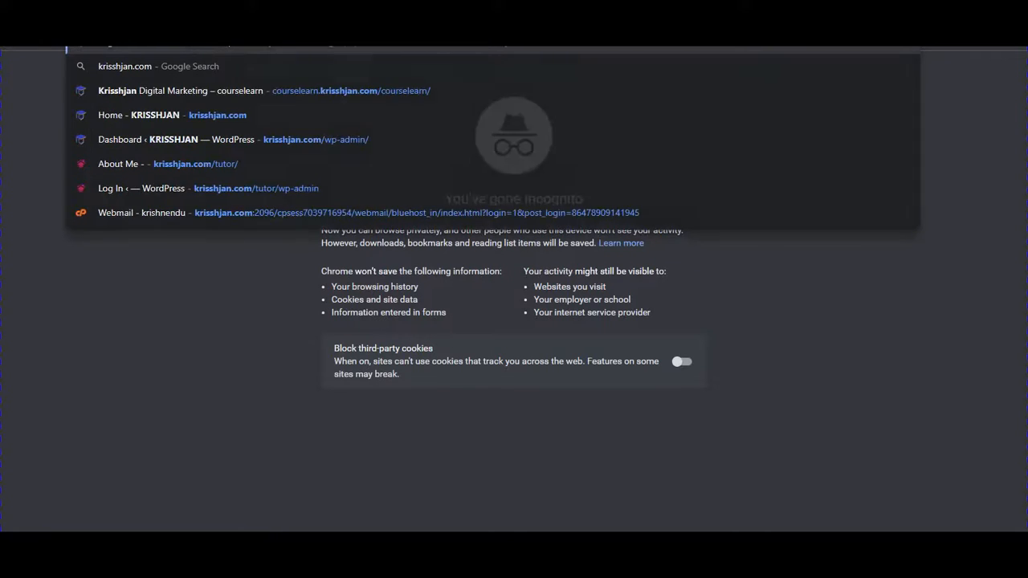
{"action": "key", "text": "Return"}
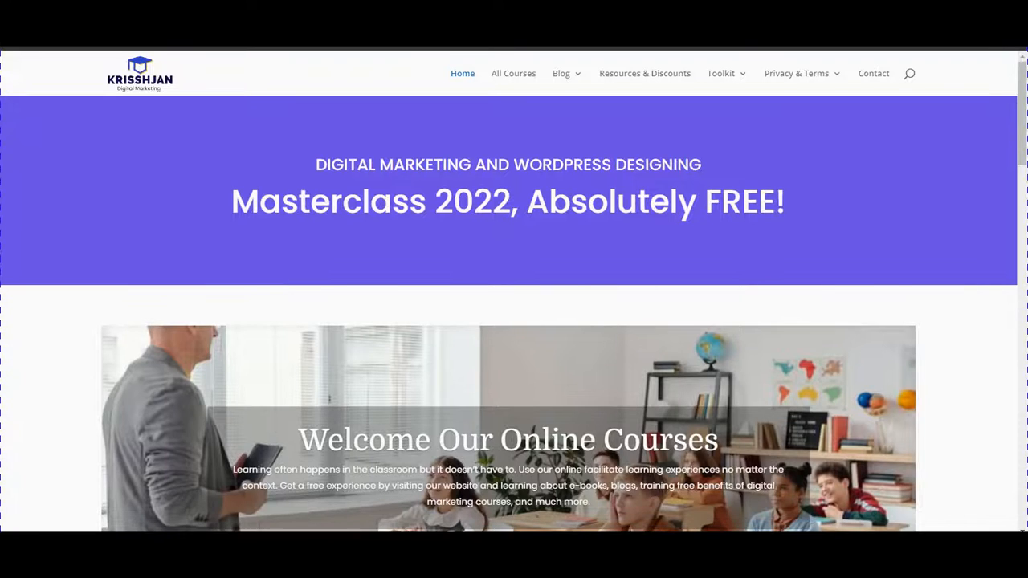
{"action": "mouse_move", "coordinate": [725, 72]}
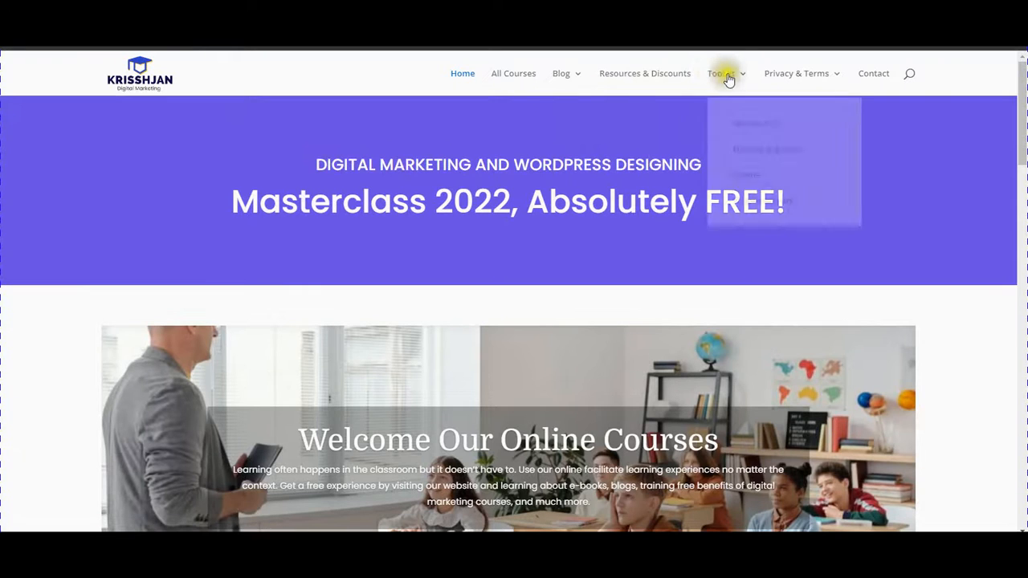
{"action": "mouse_move", "coordinate": [750, 178]}
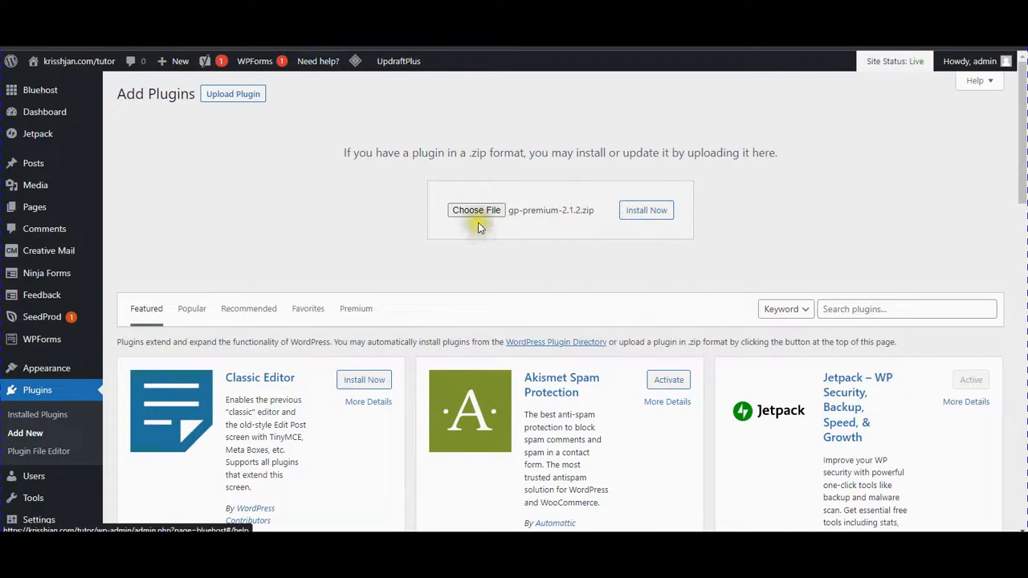
Step: Install and activate the plugin from gp-premium-2.1.2.zip and open the GeneratePress settings
{"action": "left_click", "coordinate": [646, 212]}
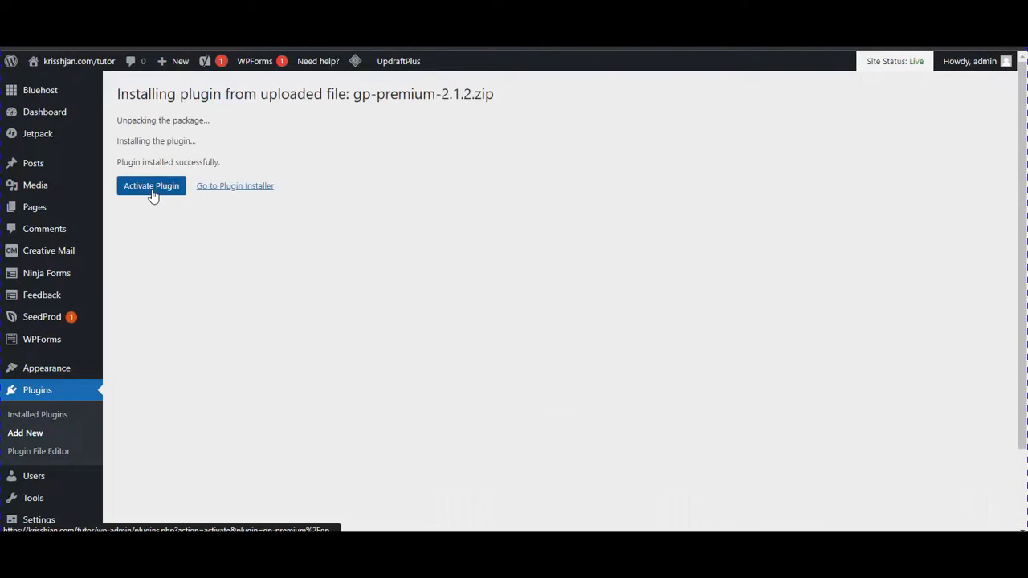
{"action": "left_click", "coordinate": [152, 191]}
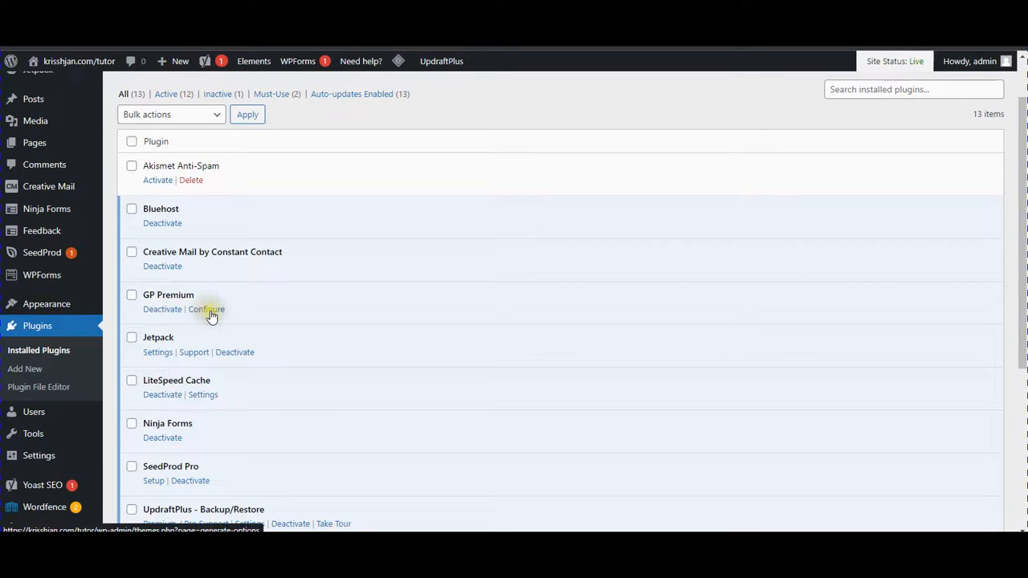
{"action": "scroll", "coordinate": [78, 331], "scroll_direction": "down", "scroll_amount": 2}
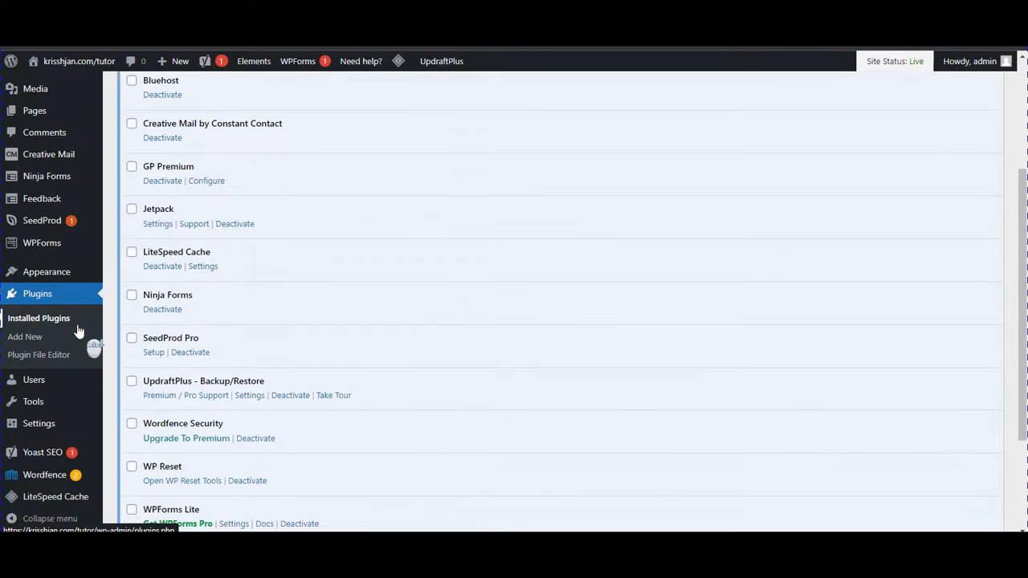
{"action": "mouse_move", "coordinate": [69, 277]}
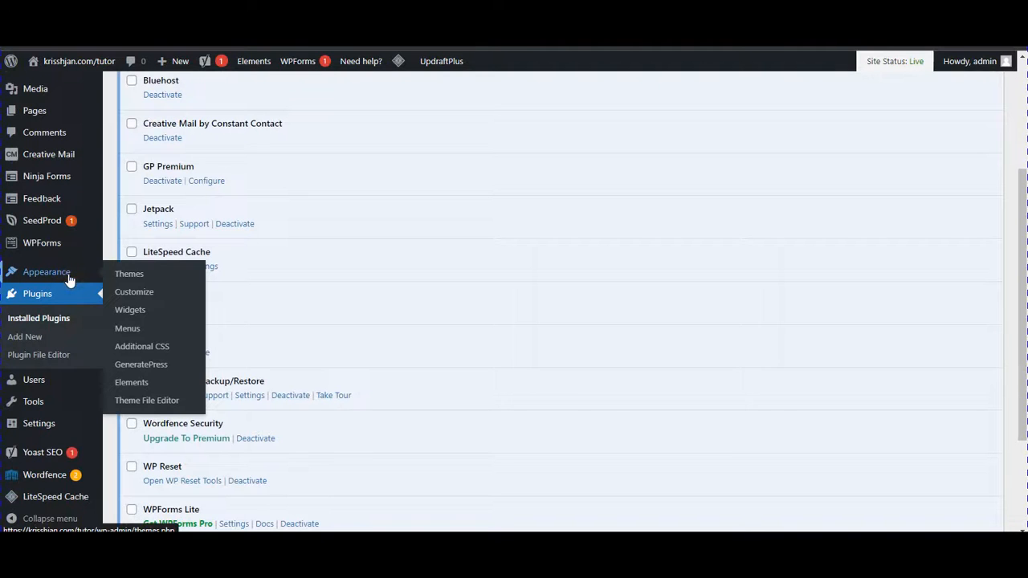
{"action": "left_click", "coordinate": [158, 371]}
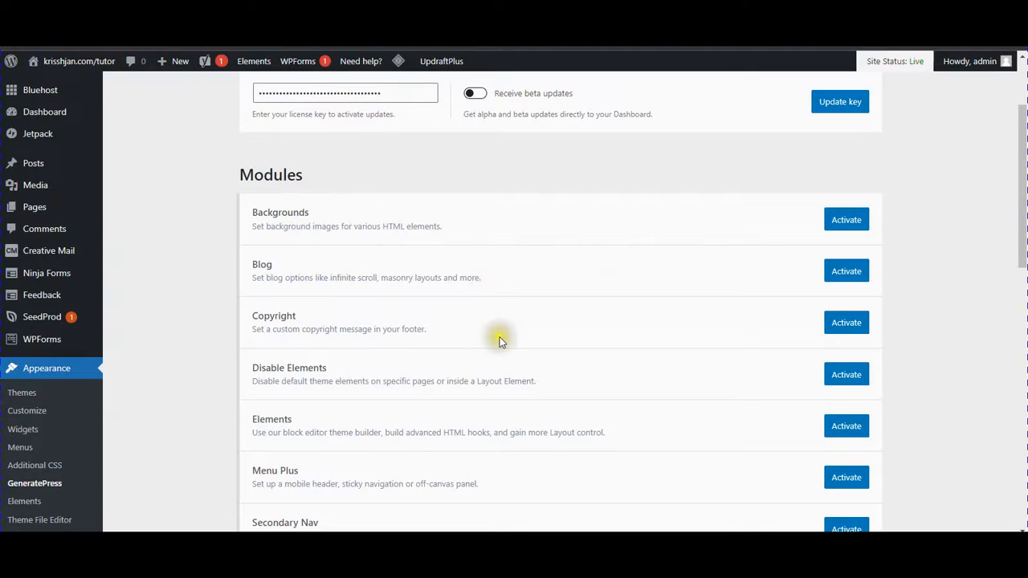
Step: Activate the Backgrounds, Blog, Copyright, Disable Elements, Elements, Menu Plus, Secondary Nav, Site Library and Spacing modules
{"action": "scroll", "coordinate": [514, 351], "scroll_direction": "down", "scroll_amount": 1}
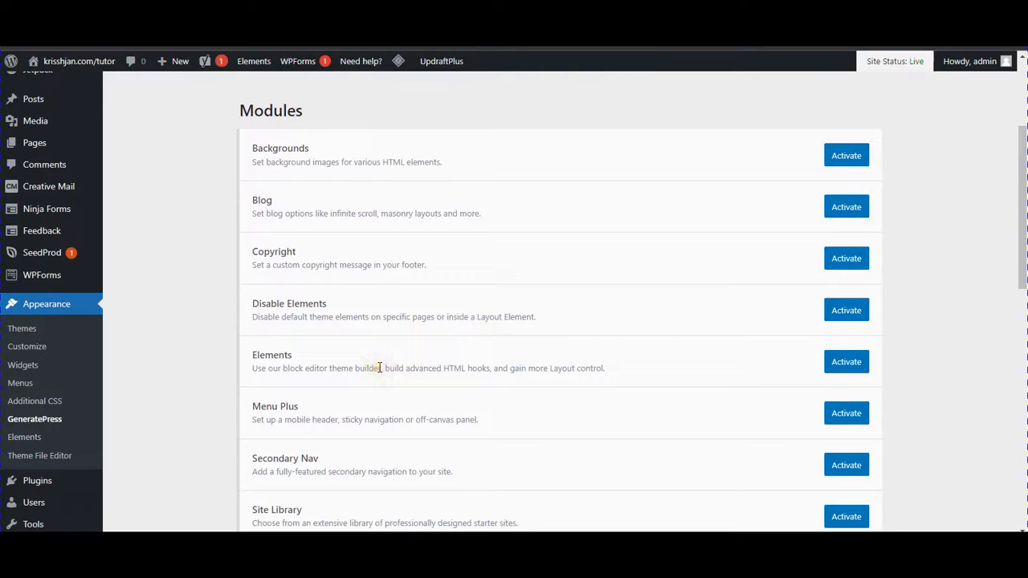
{"action": "left_click", "coordinate": [858, 155]}
{"action": "left_click", "coordinate": [855, 204]}
{"action": "left_click", "coordinate": [854, 259]}
{"action": "left_click", "coordinate": [858, 310]}
{"action": "left_click", "coordinate": [846, 361]}
{"action": "scroll", "coordinate": [917, 351], "scroll_direction": "down", "scroll_amount": 2}
{"action": "left_click", "coordinate": [861, 289]}
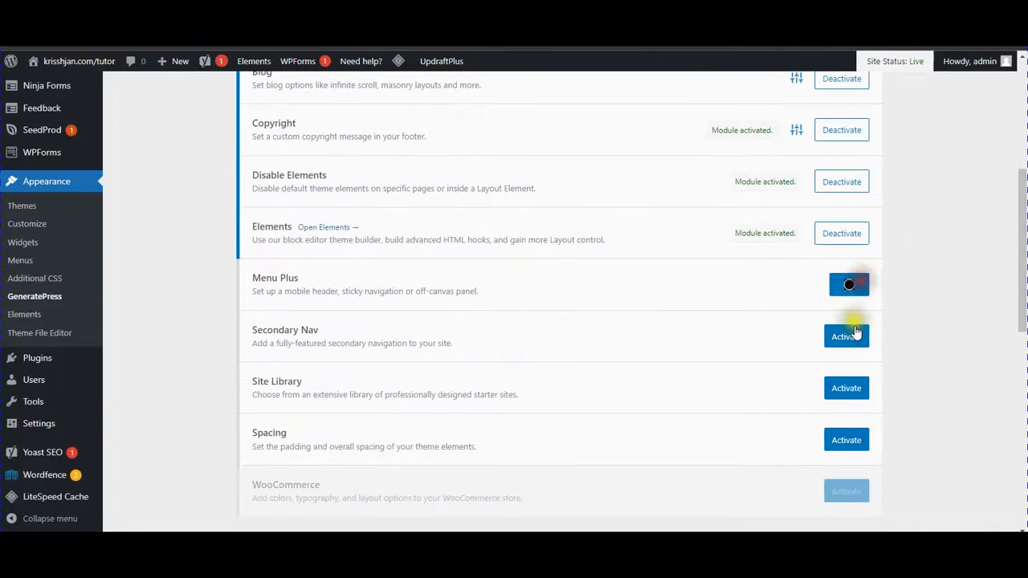
{"action": "left_click", "coordinate": [861, 338]}
{"action": "left_click", "coordinate": [852, 393]}
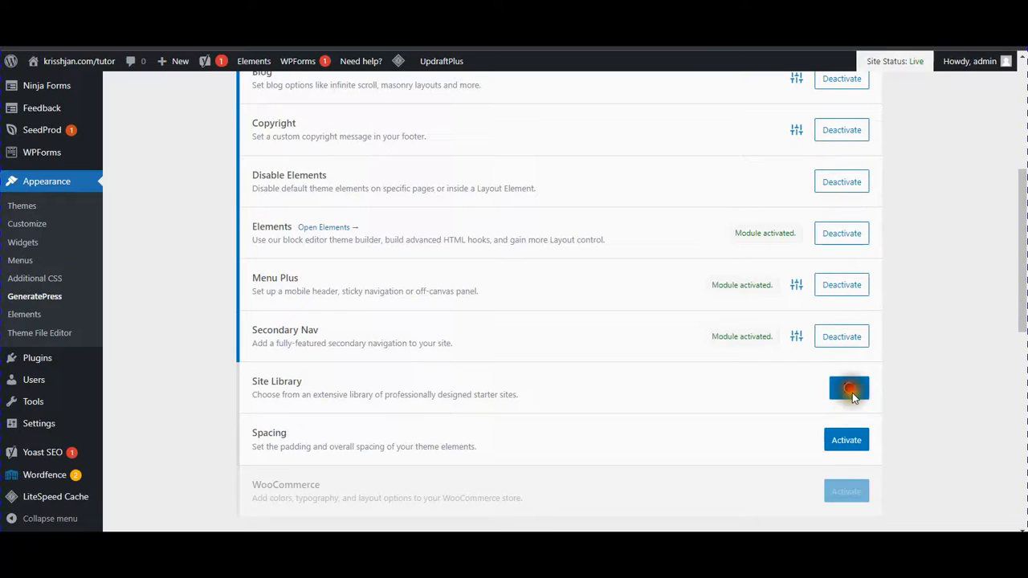
{"action": "left_click", "coordinate": [849, 439]}
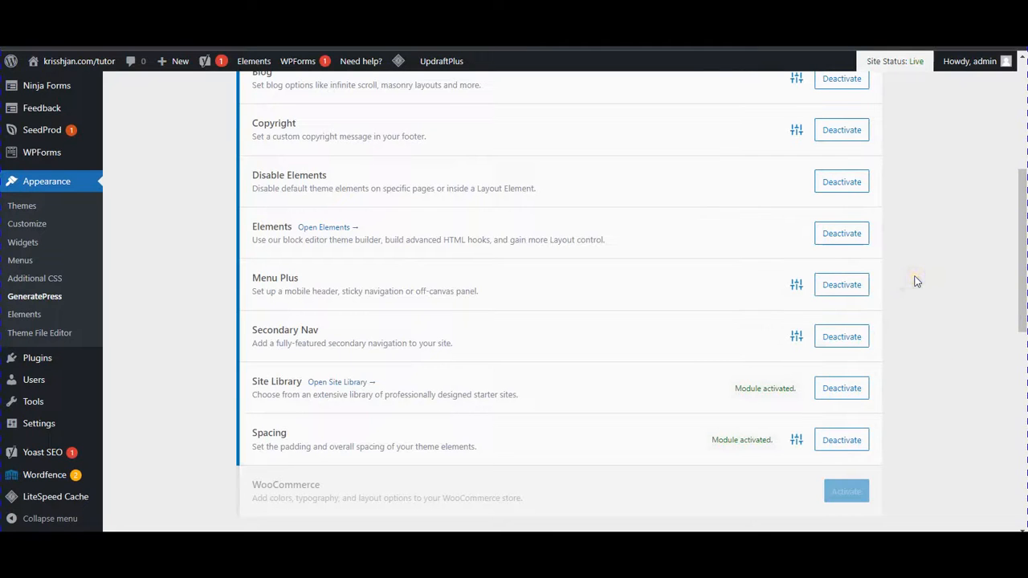
Step: Open the GeneratePress Site Library and look through the available starter site designs
{"action": "scroll", "coordinate": [585, 277], "scroll_direction": "up", "scroll_amount": 1}
{"action": "scroll", "coordinate": [585, 277], "scroll_direction": "up", "scroll_amount": 2}
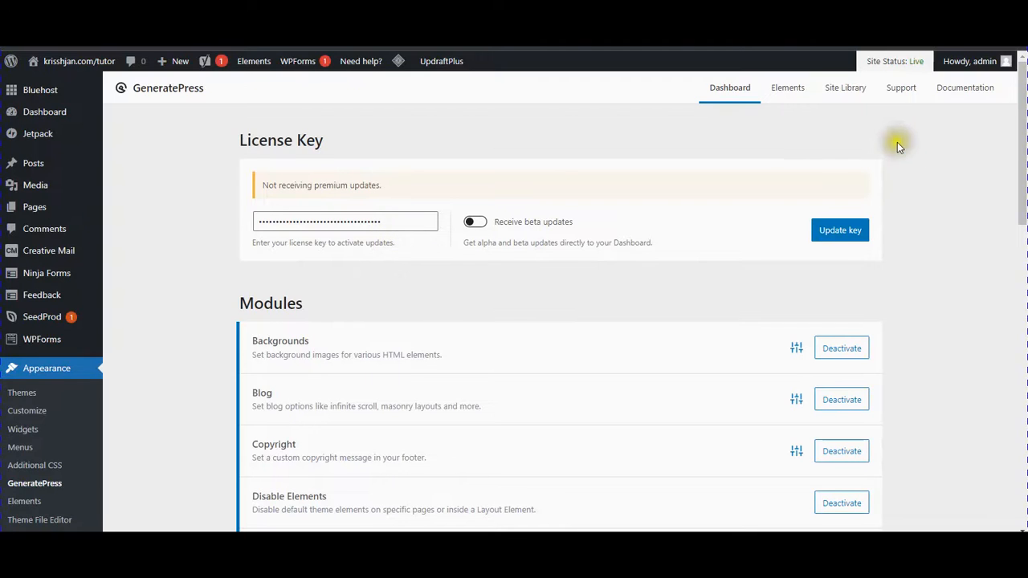
{"action": "left_click", "coordinate": [847, 94]}
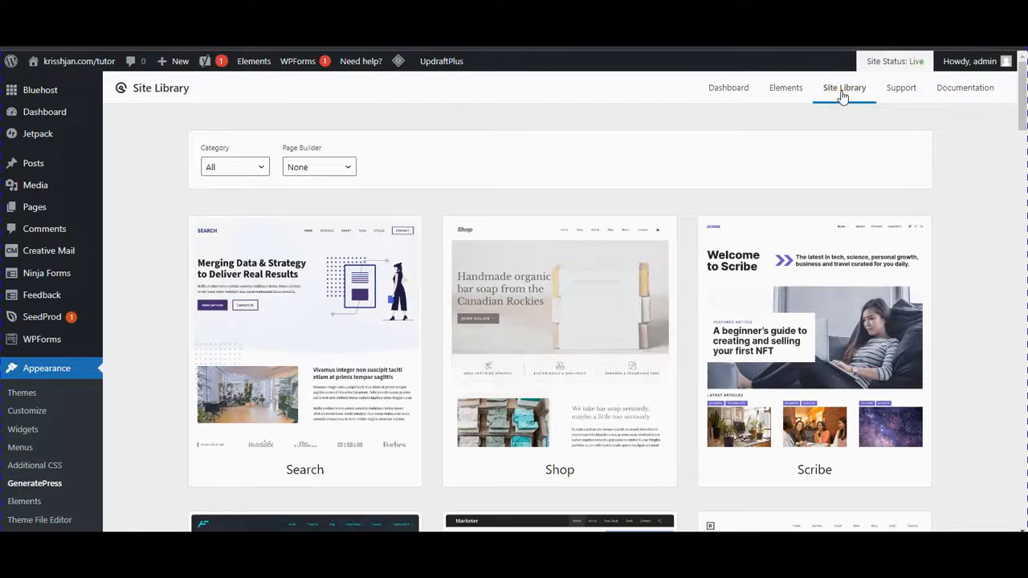
{"action": "scroll", "coordinate": [746, 370], "scroll_direction": "down", "scroll_amount": 15}
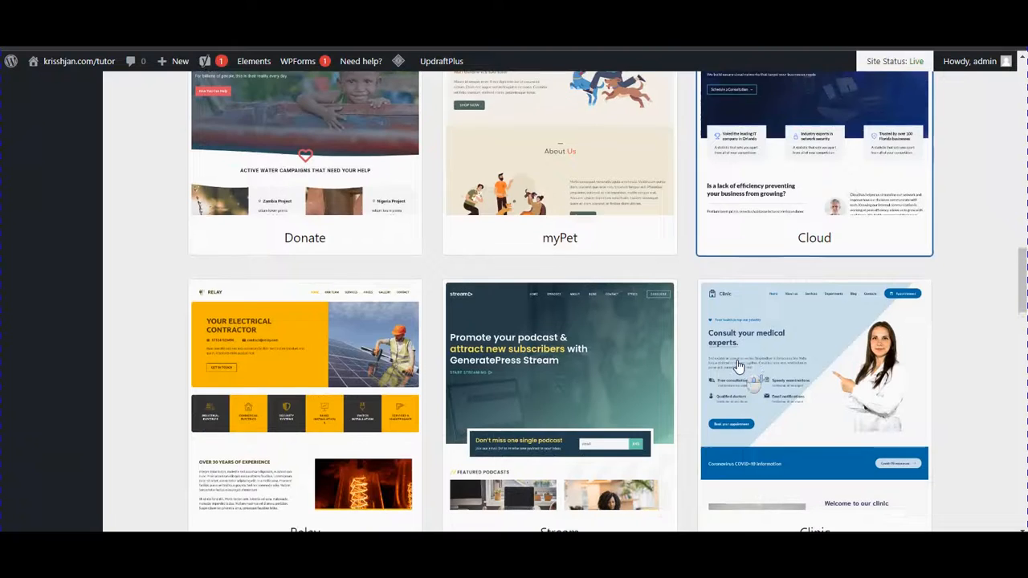
{"action": "scroll", "coordinate": [739, 367], "scroll_direction": "down", "scroll_amount": 10}
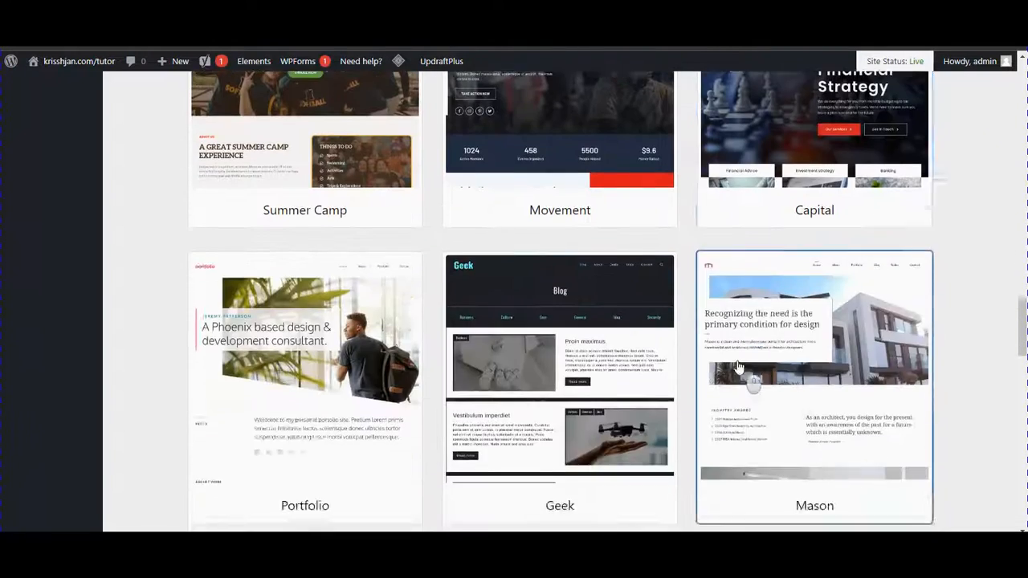
{"action": "scroll", "coordinate": [738, 367], "scroll_direction": "down", "scroll_amount": 8}
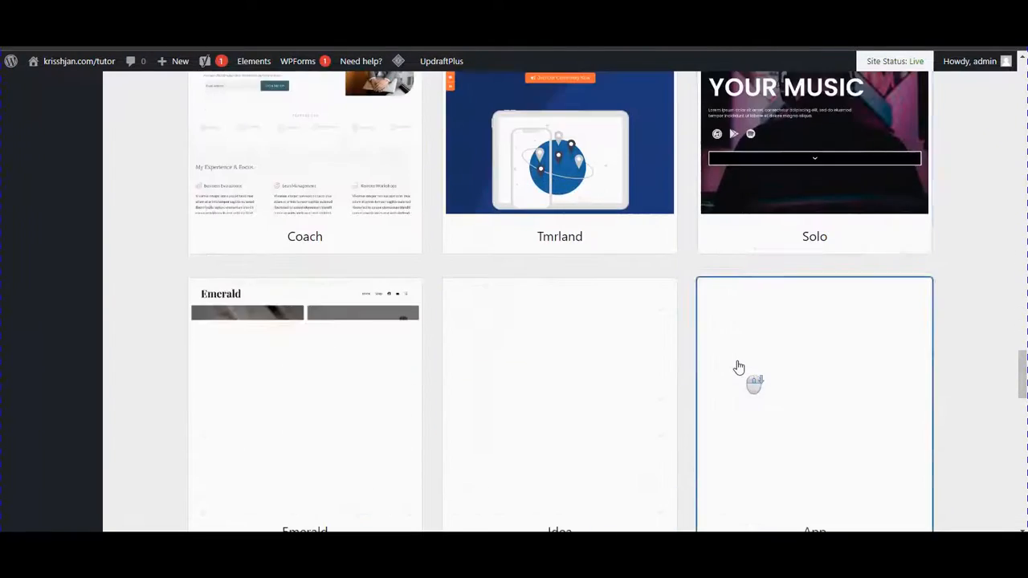
{"action": "scroll", "coordinate": [739, 367], "scroll_direction": "down", "scroll_amount": 4}
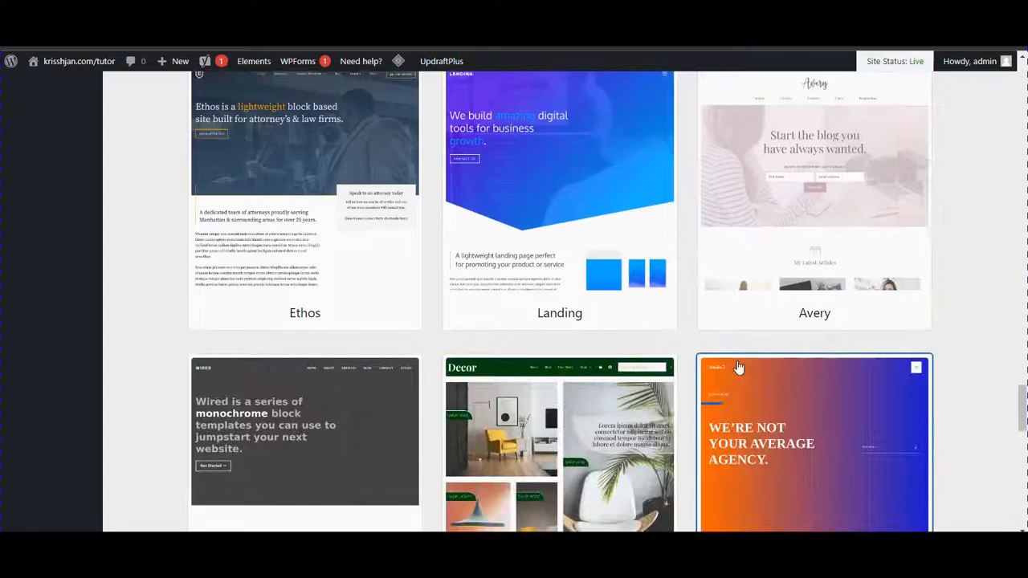
{"action": "scroll", "coordinate": [739, 367], "scroll_direction": "down", "scroll_amount": 4}
{"action": "scroll", "coordinate": [739, 367], "scroll_direction": "up", "scroll_amount": 6}
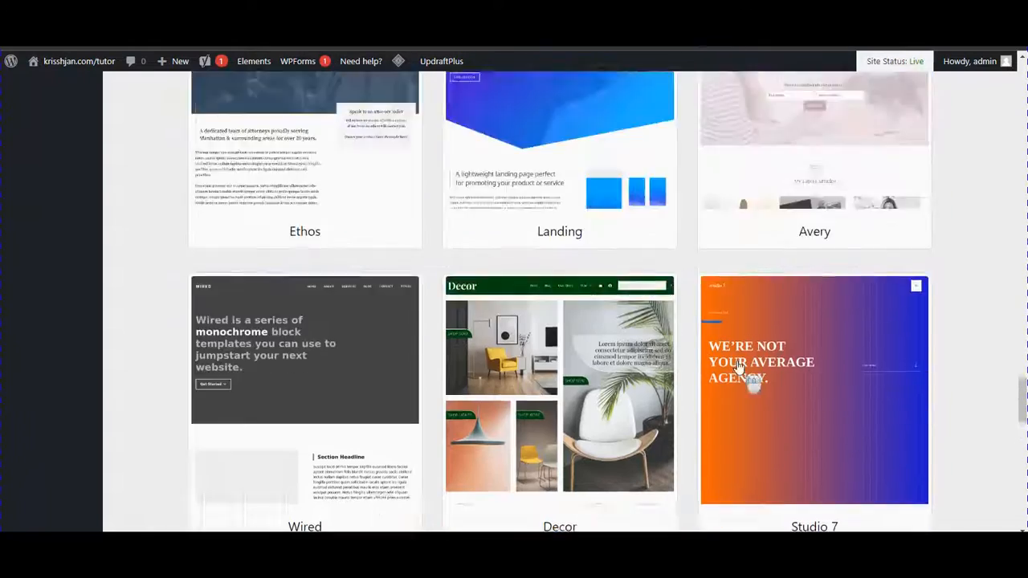
{"action": "scroll", "coordinate": [739, 367], "scroll_direction": "up", "scroll_amount": 10}
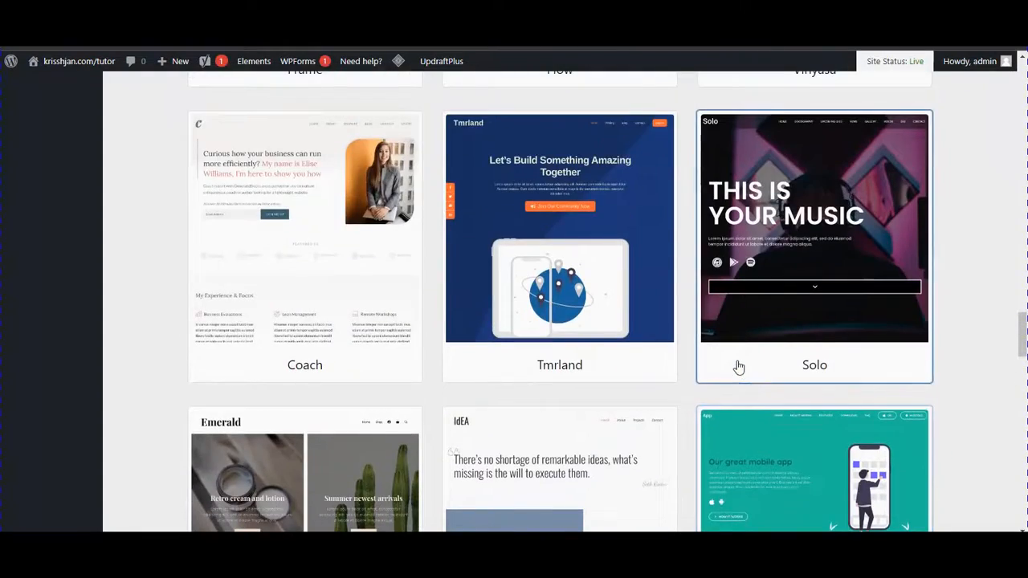
{"action": "scroll", "coordinate": [738, 367], "scroll_direction": "up", "scroll_amount": 20}
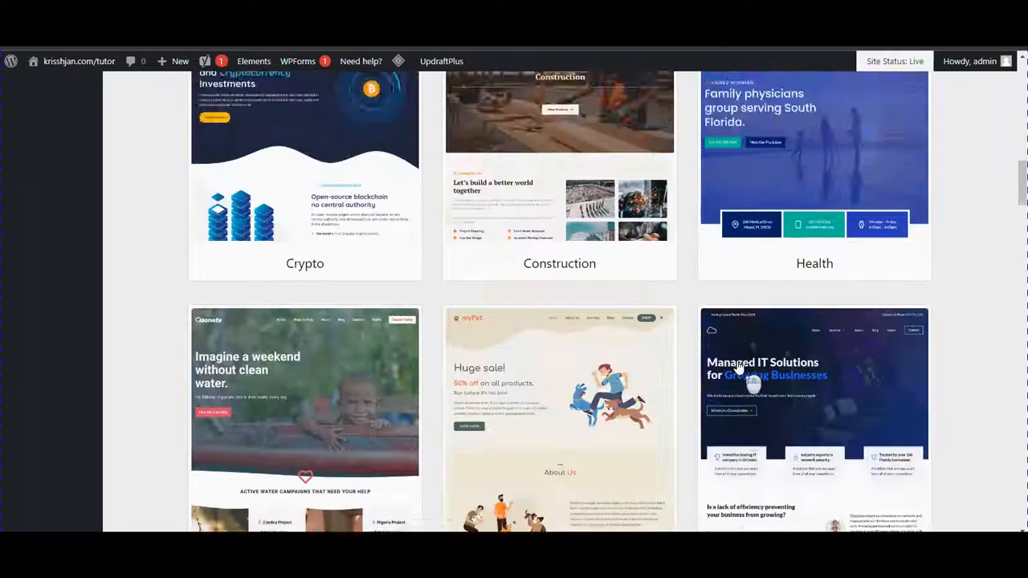
{"action": "scroll", "coordinate": [739, 367], "scroll_direction": "up", "scroll_amount": 10}
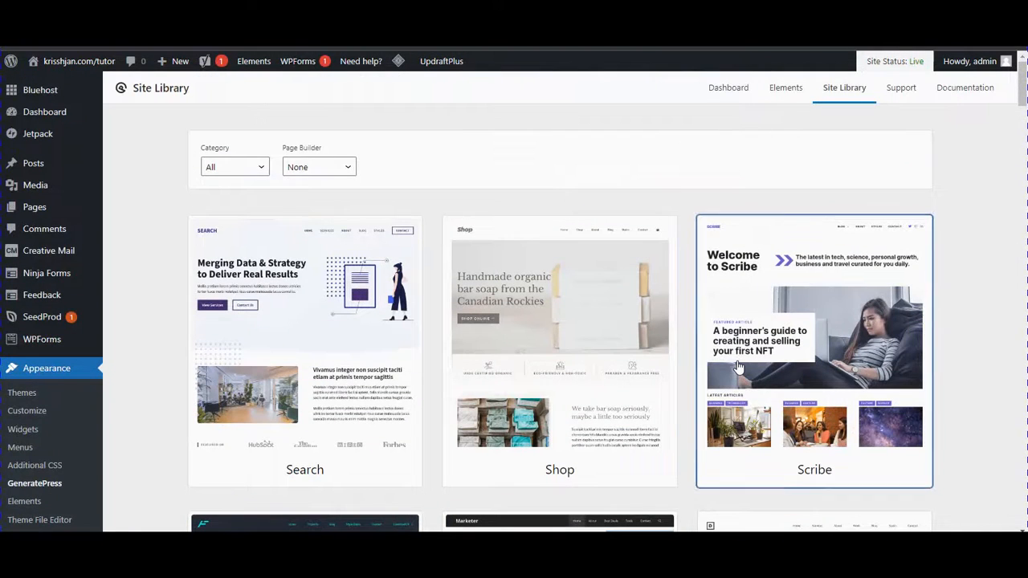